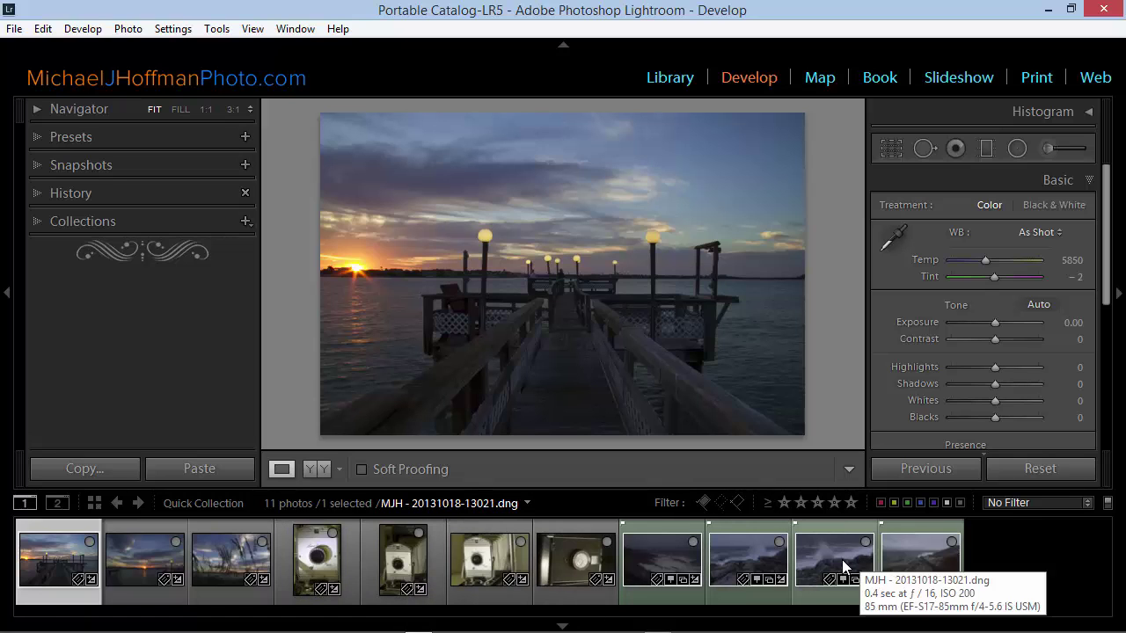
Pin the filmstrip open, browse the sunset shots, and raise the pier photo's Exposure to +1.00
left_click(562, 627)
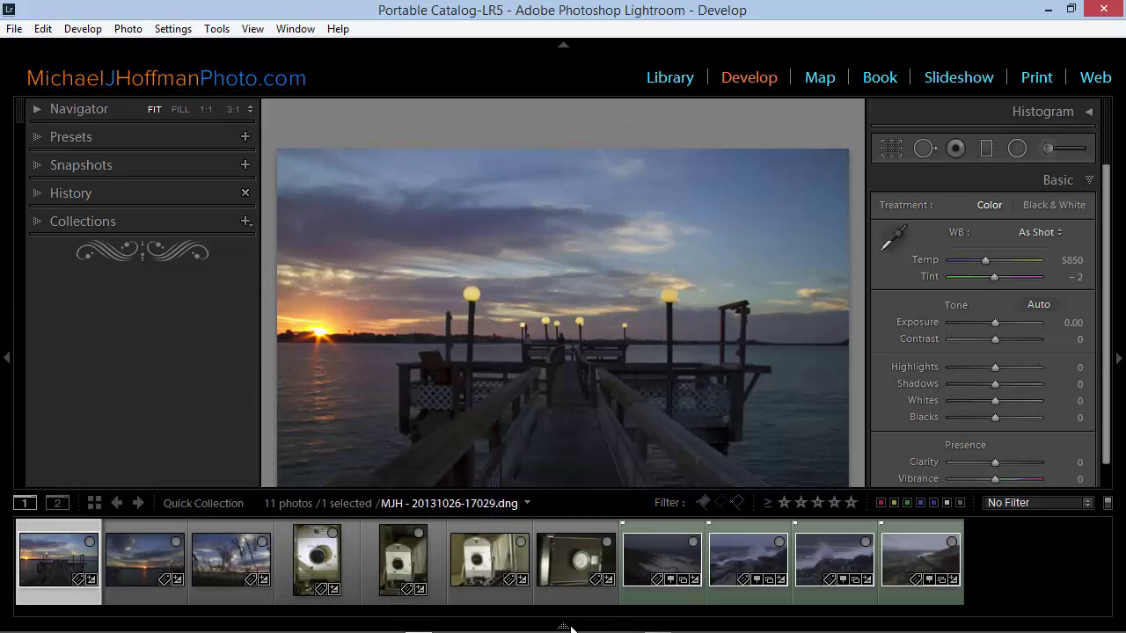
left_click(563, 627)
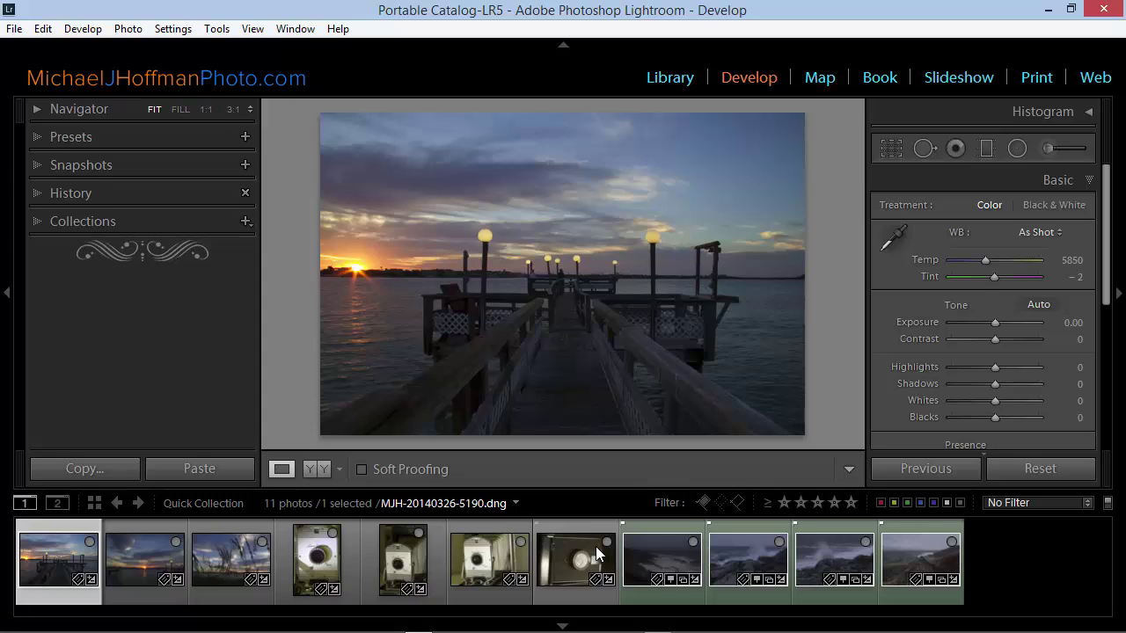
mouse_move(595, 546)
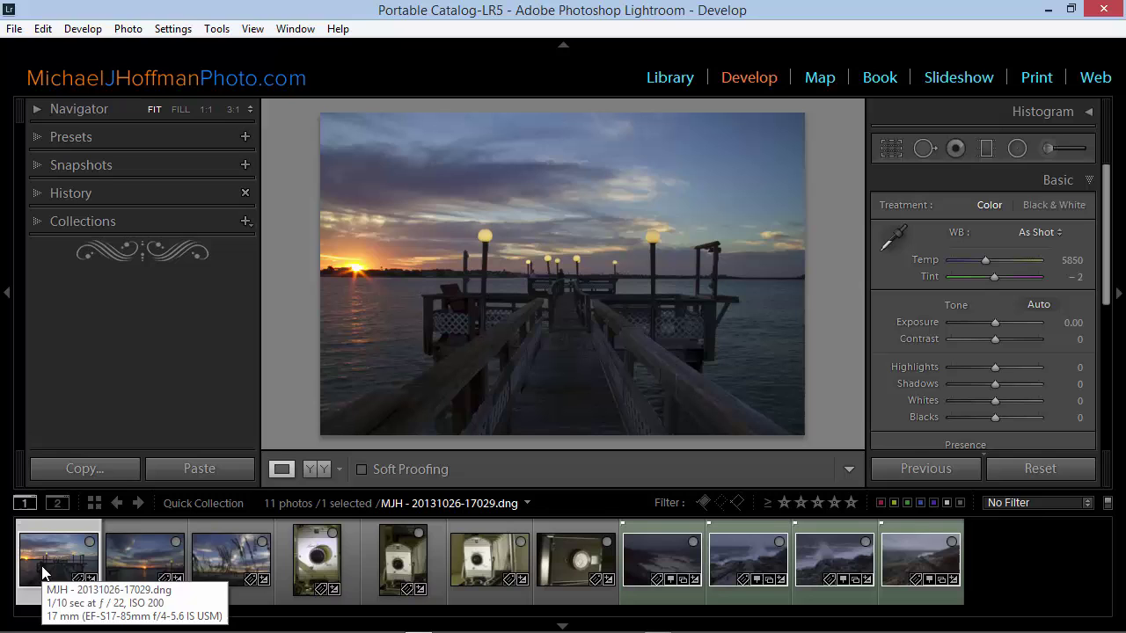
left_click(131, 563)
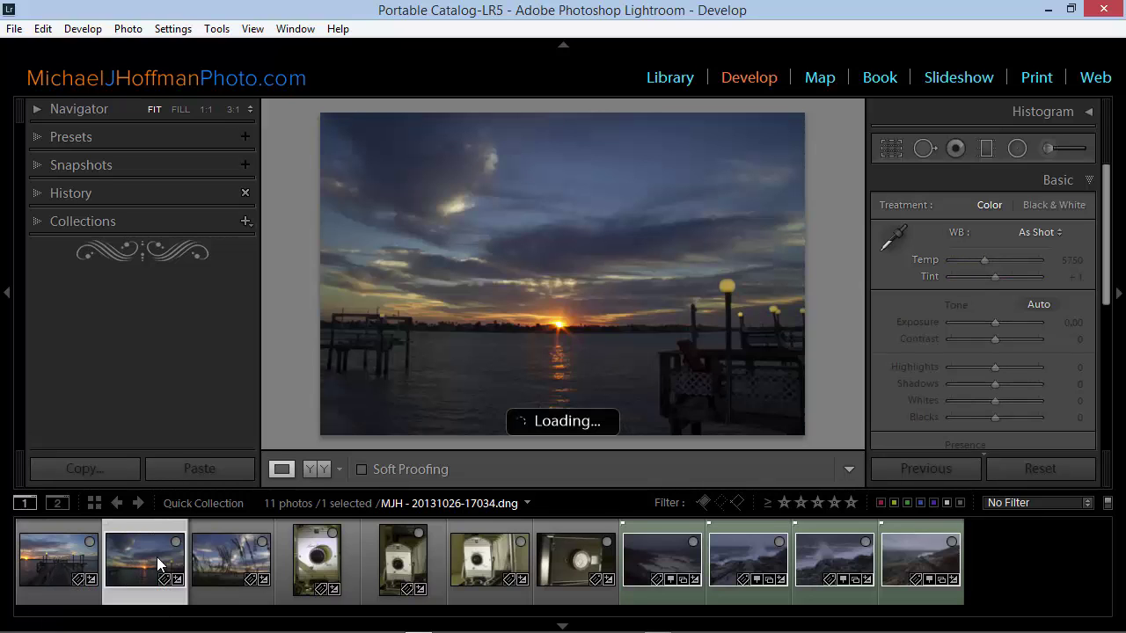
left_click(220, 552)
left_click(71, 558)
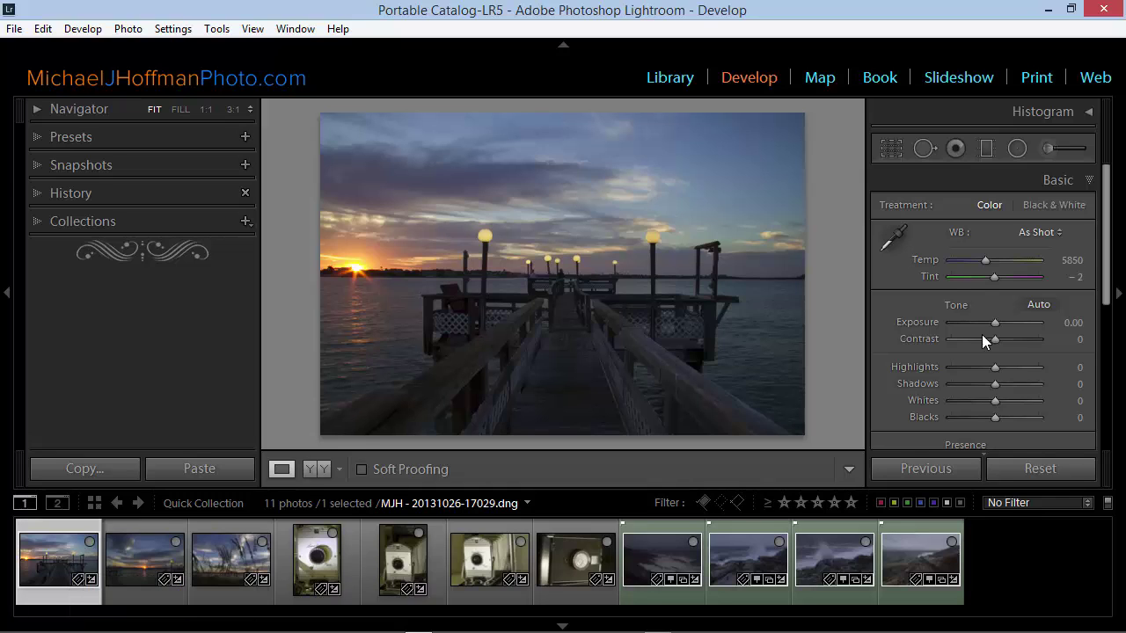
left_click_drag(997, 320, 1008, 329)
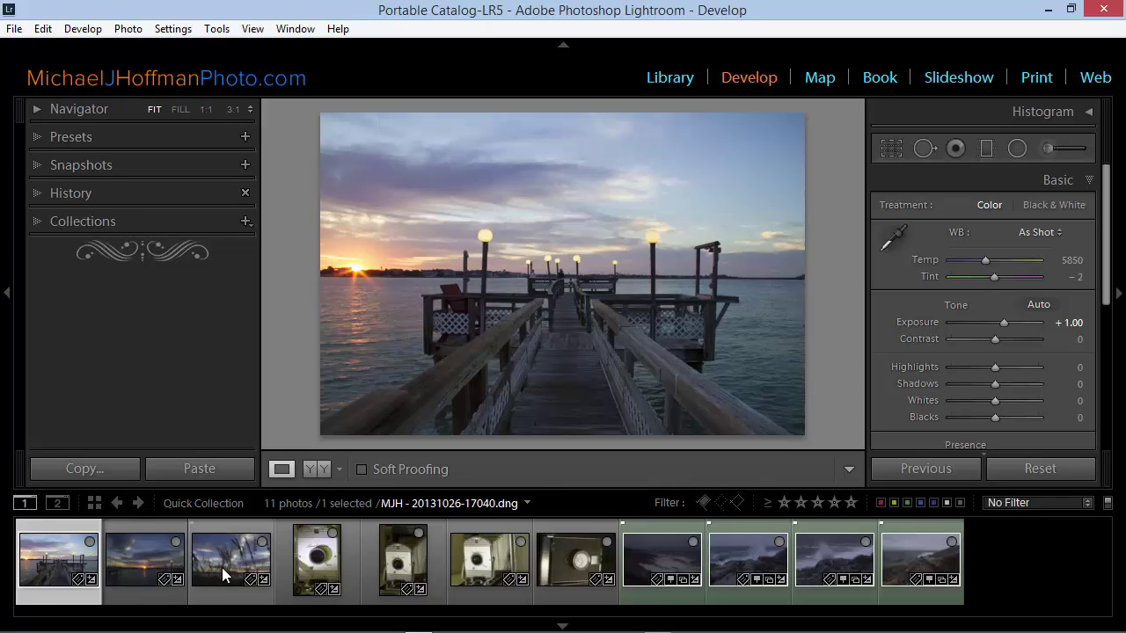
left_click(149, 555)
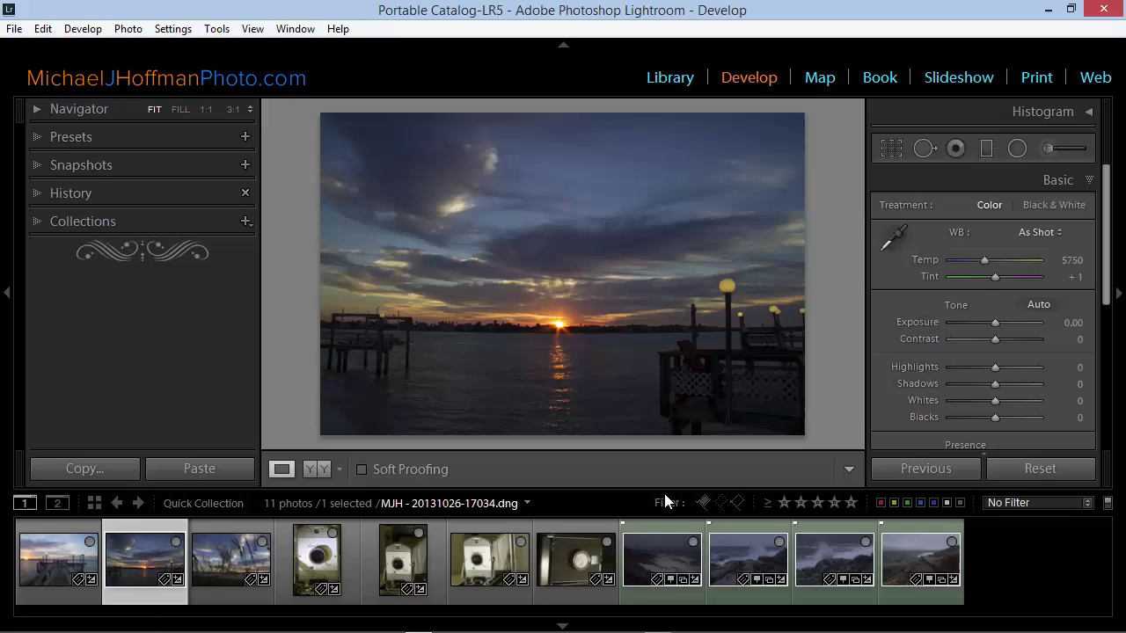
left_click(61, 553)
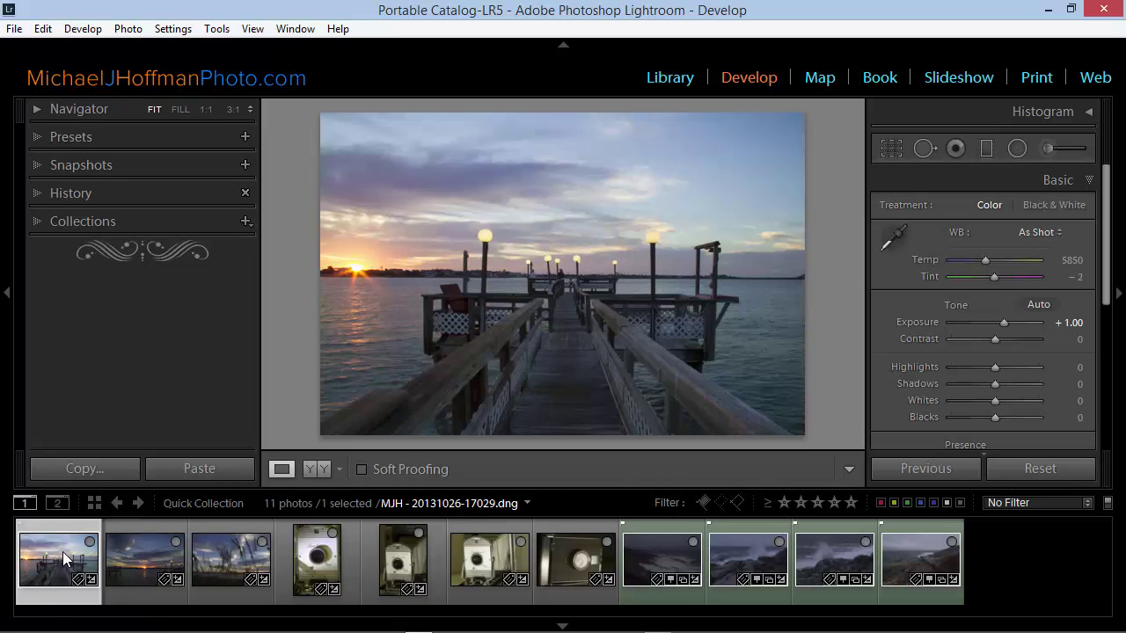
Copy only the pier photo's Basic Tone develop settings, then switch to the second sunset photo
right_click(61, 553)
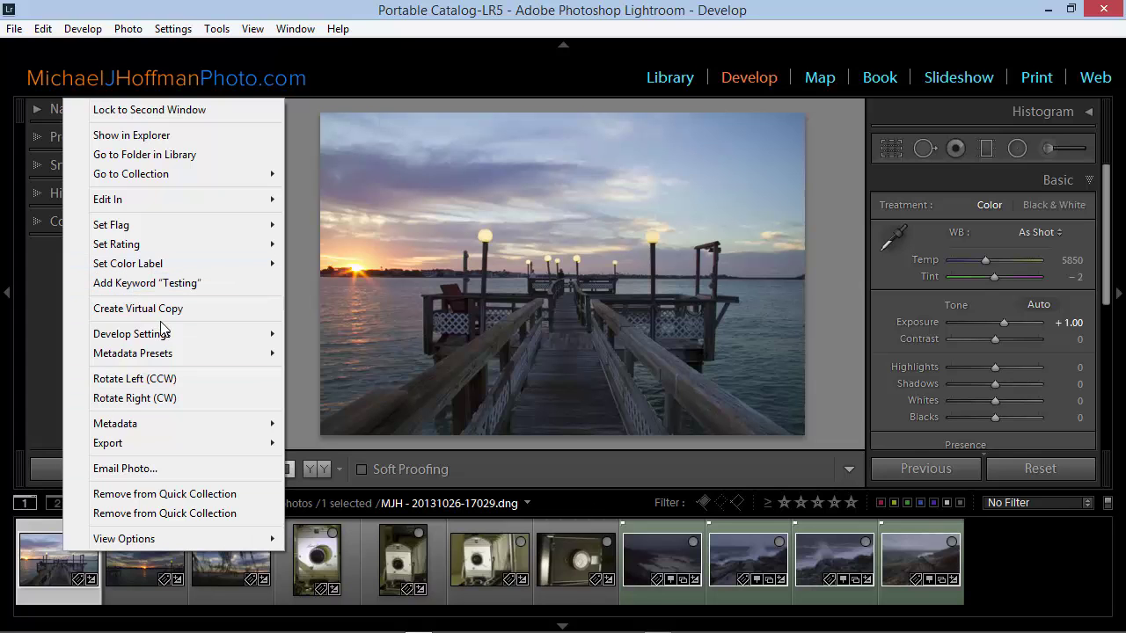
mouse_move(164, 332)
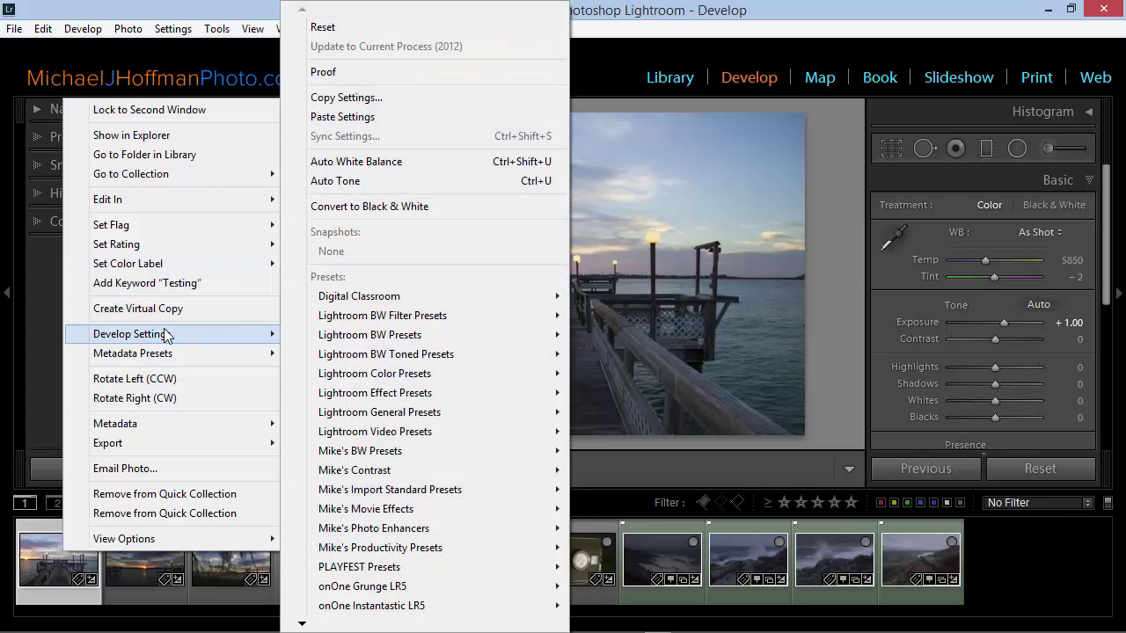
left_click(376, 105)
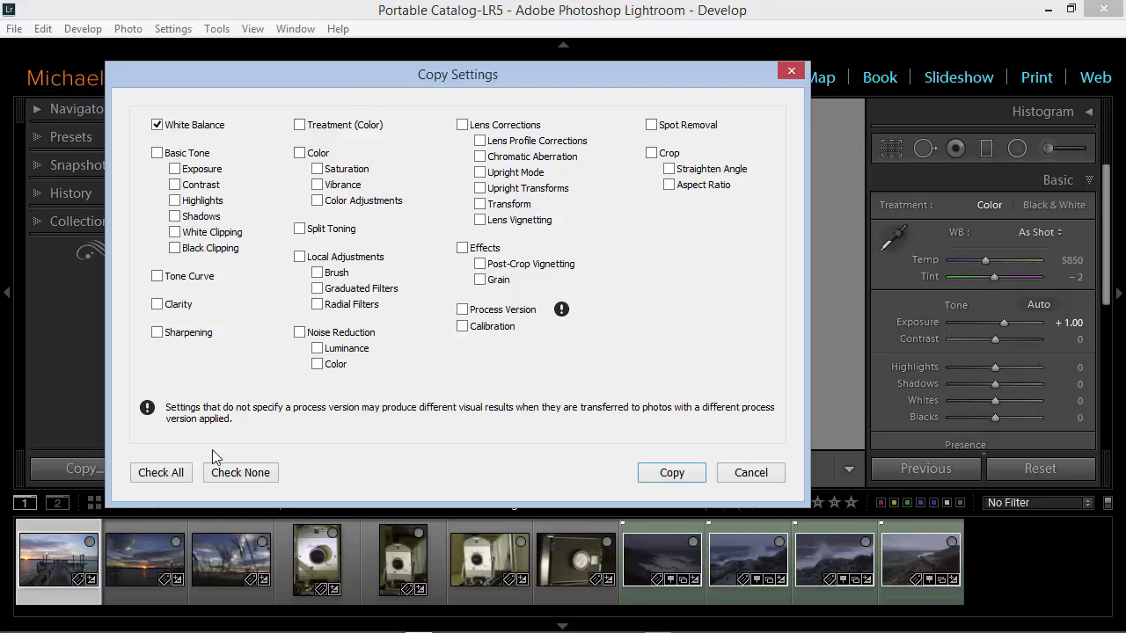
left_click(186, 473)
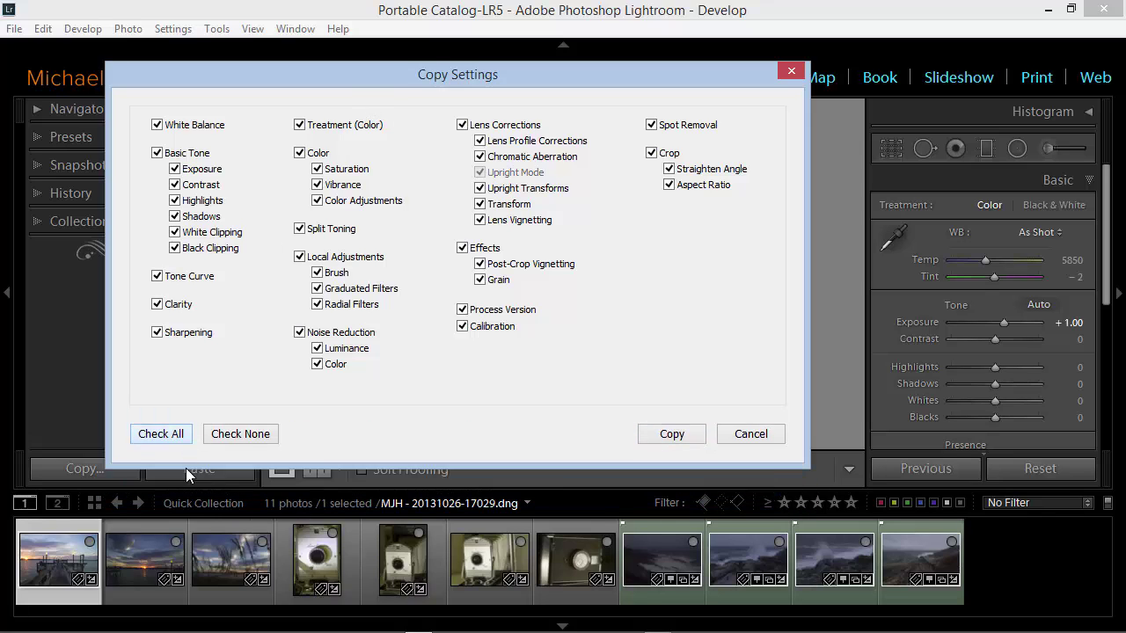
left_click(266, 428)
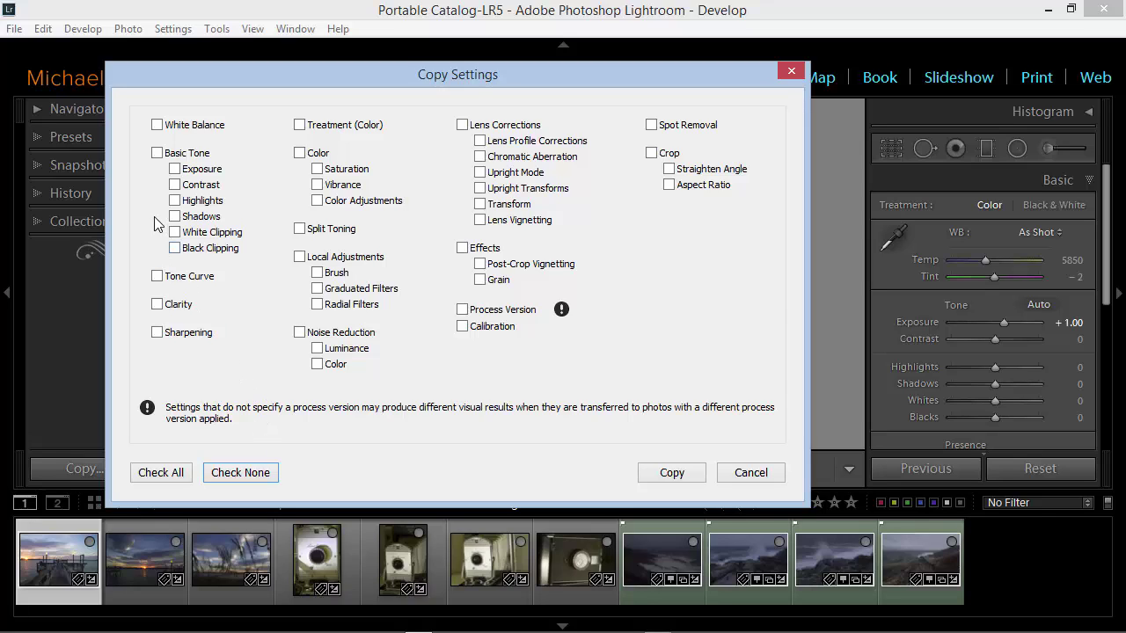
left_click(157, 153)
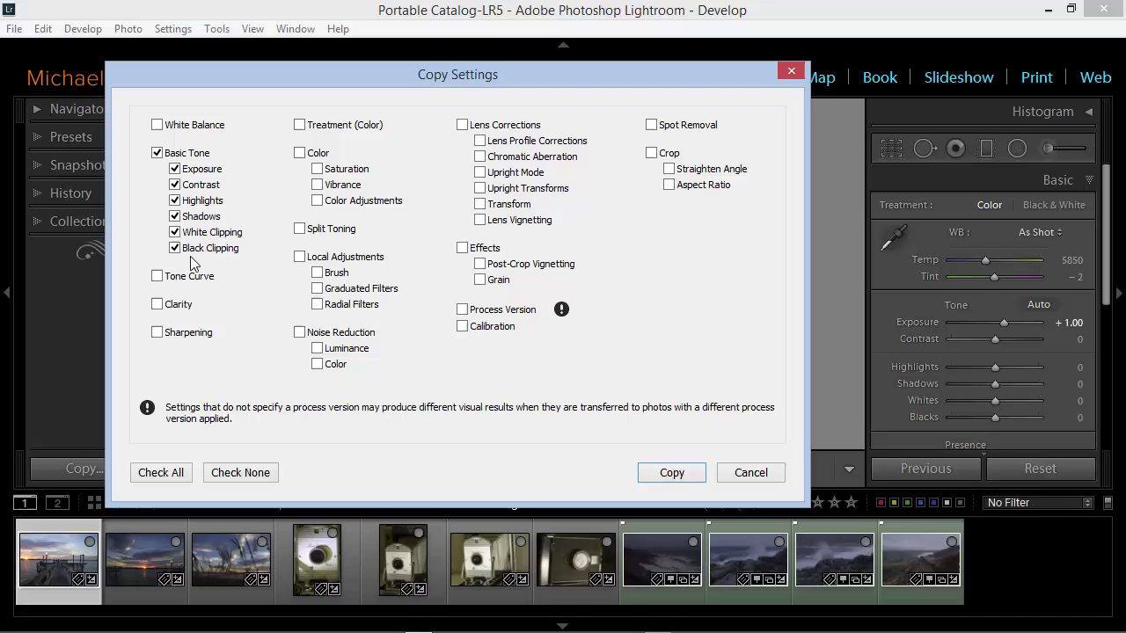
left_click(671, 475)
left_click(152, 557)
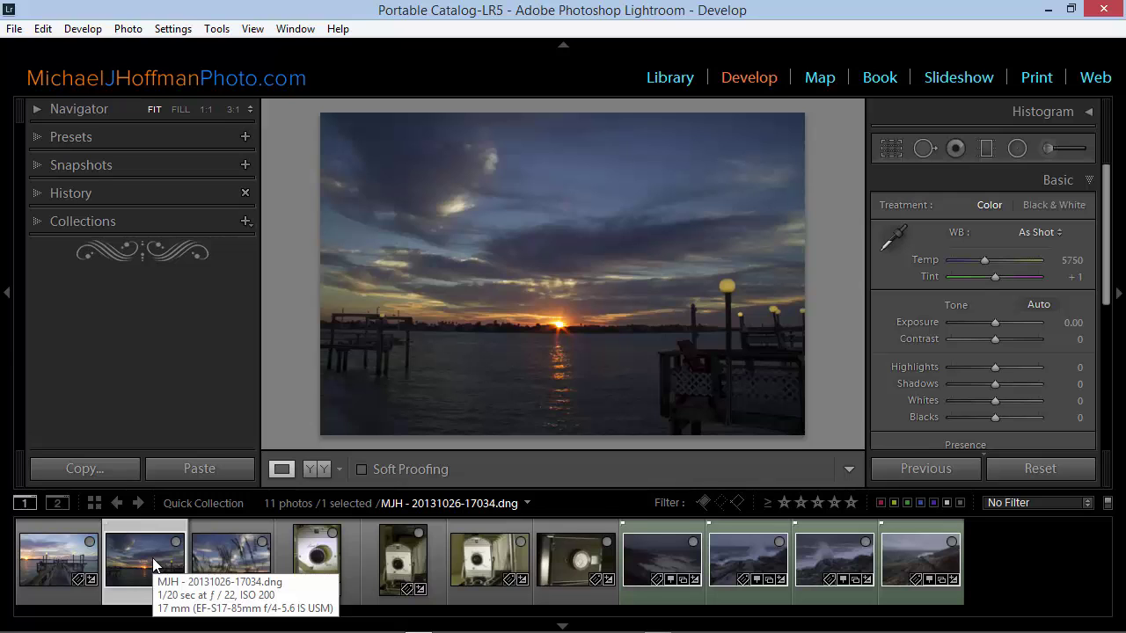
Paste the copied Basic Tone settings onto the second sunset photo, giving it Exposure +1.00
right_click(153, 564)
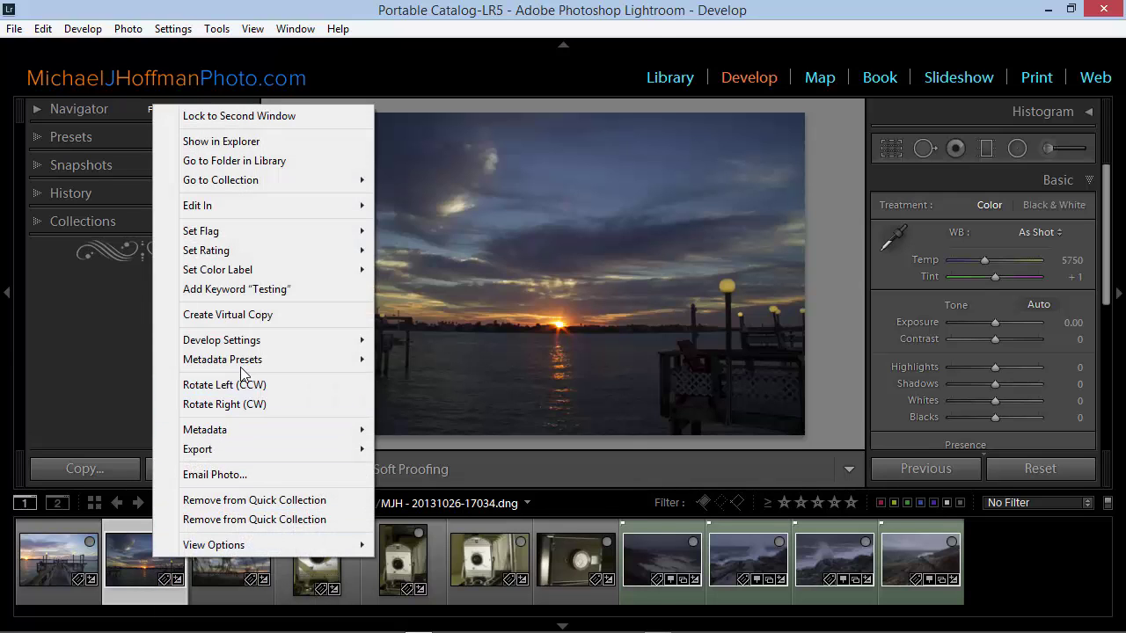
mouse_move(268, 342)
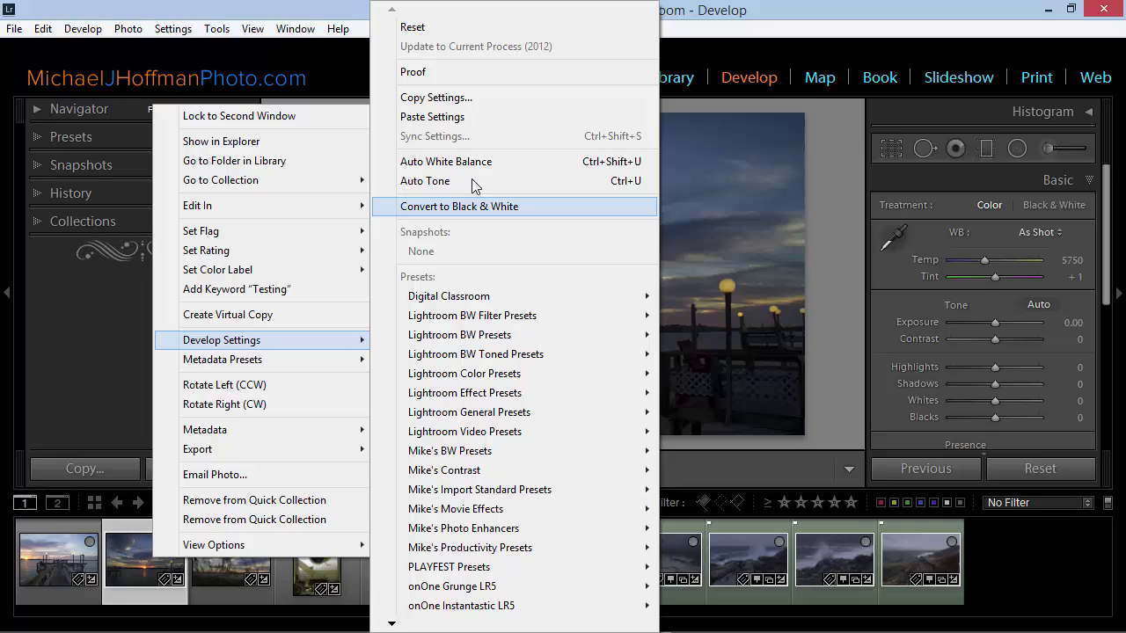
left_click(474, 119)
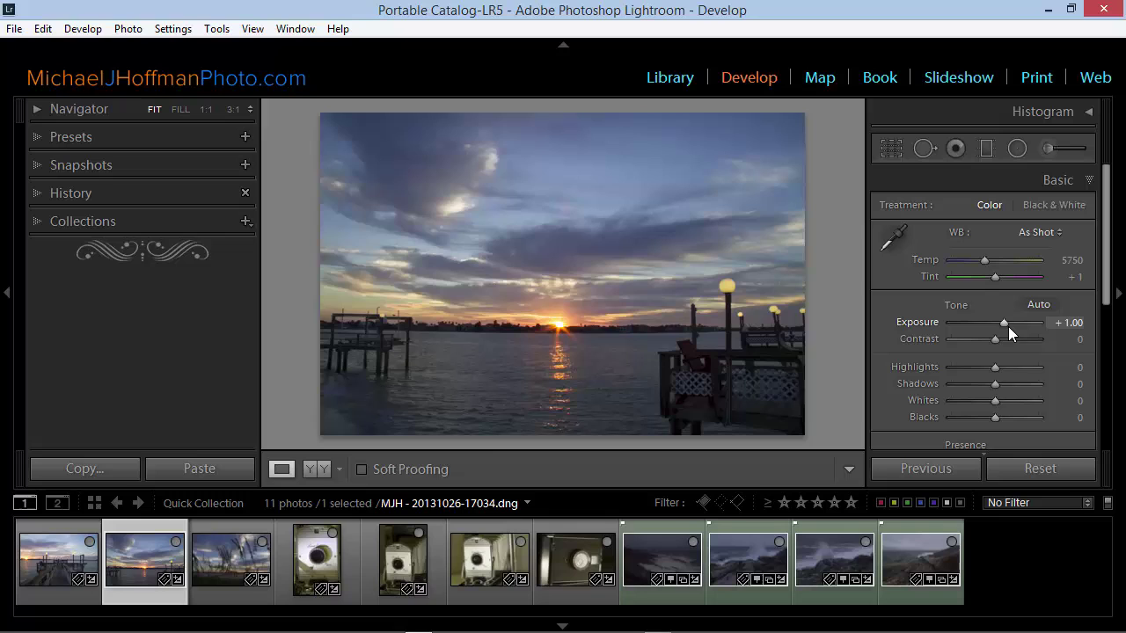
Select the first three sunset thumbnails and synchronize their Basic Tone settings from the pier photo
left_click(49, 573, "shift")
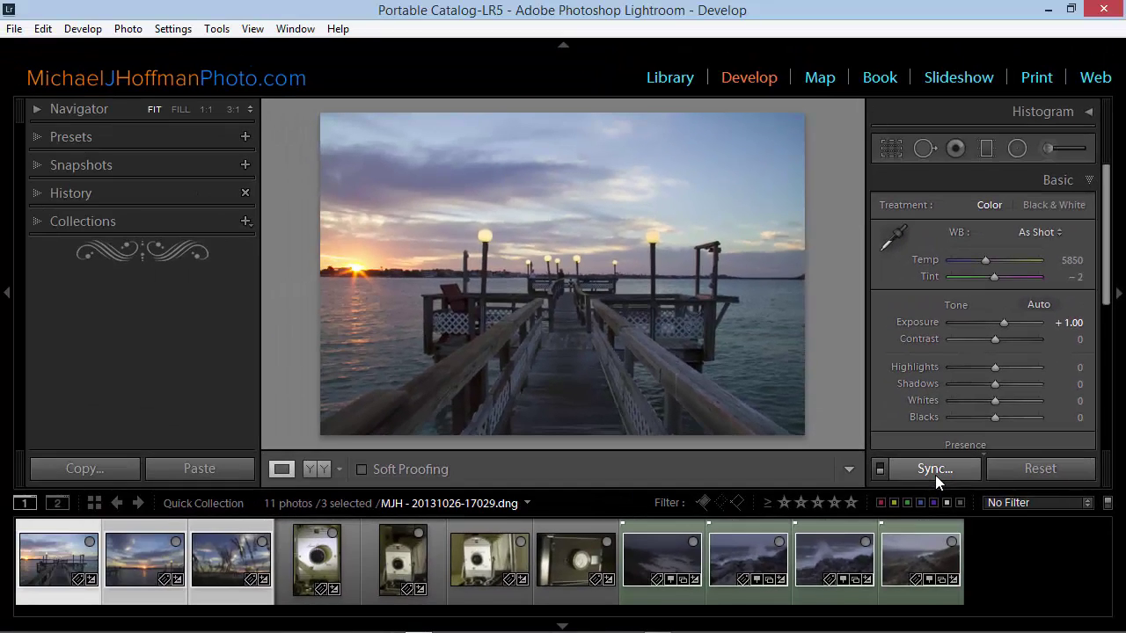
left_click(934, 469)
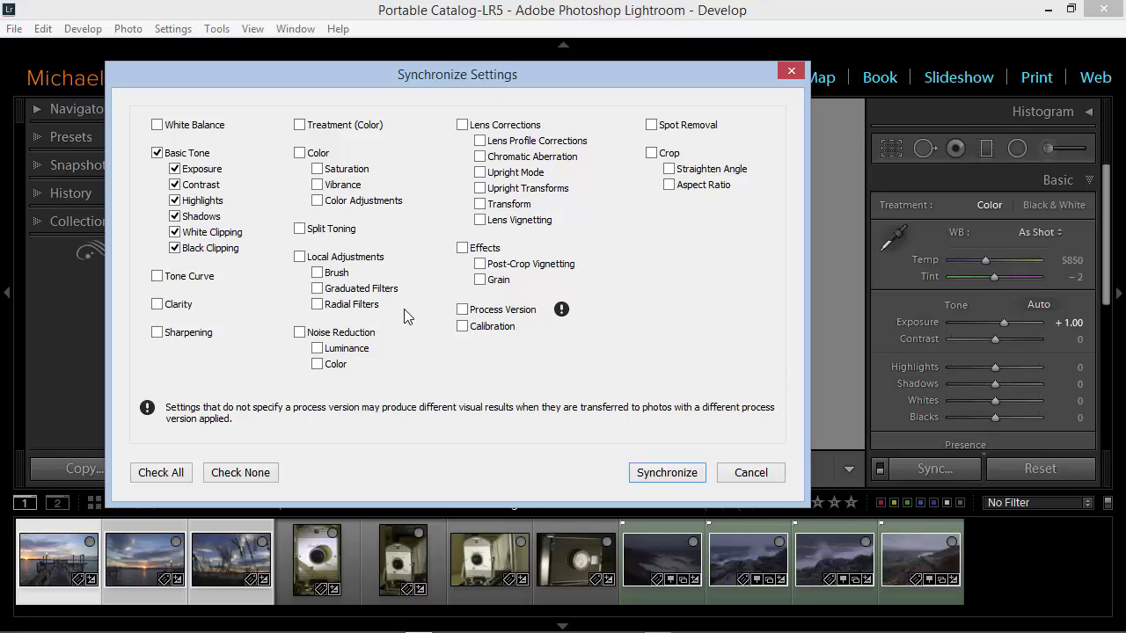
left_click(691, 481)
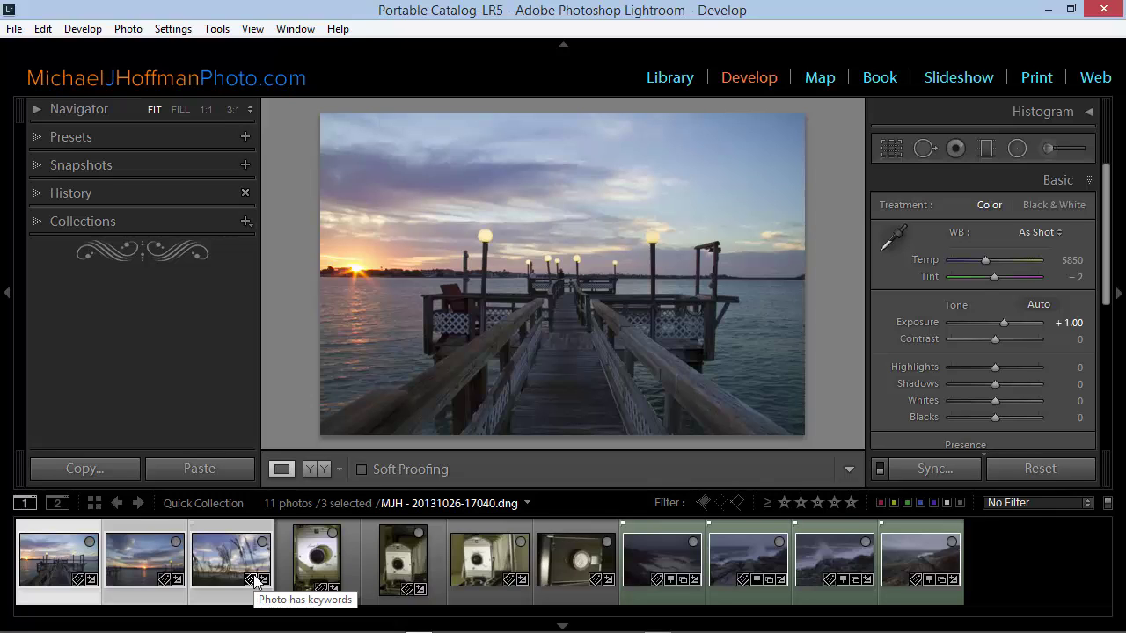
Select the four Polaroid photos and set white balance from the camera's grey body (Temp 4600, Tint +13)
left_click(325, 561)
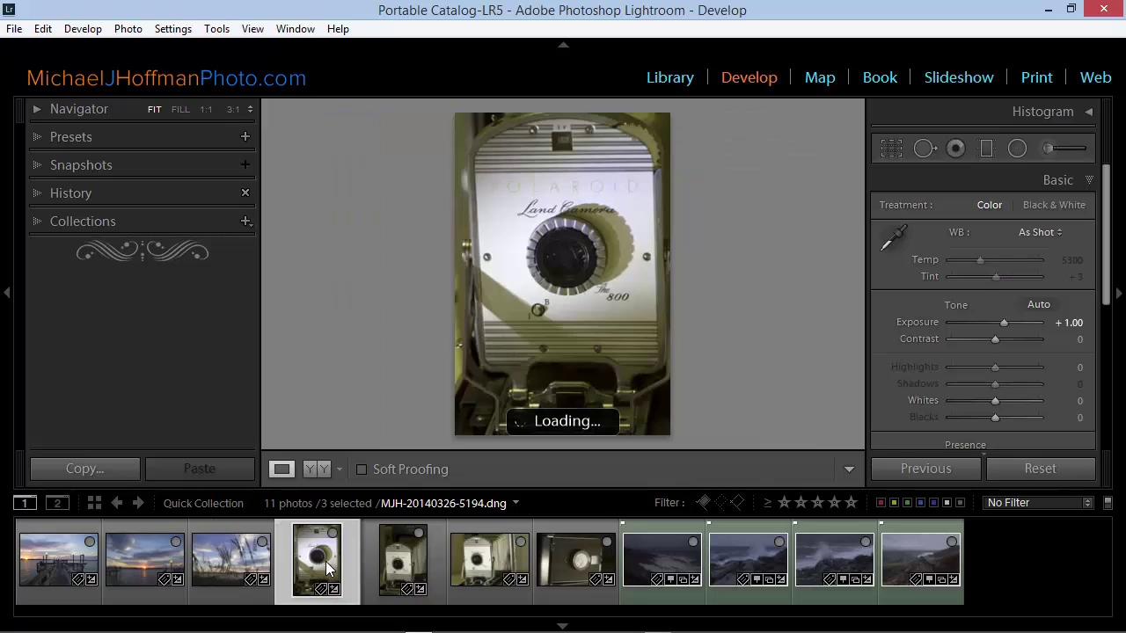
left_click(574, 558, "shift")
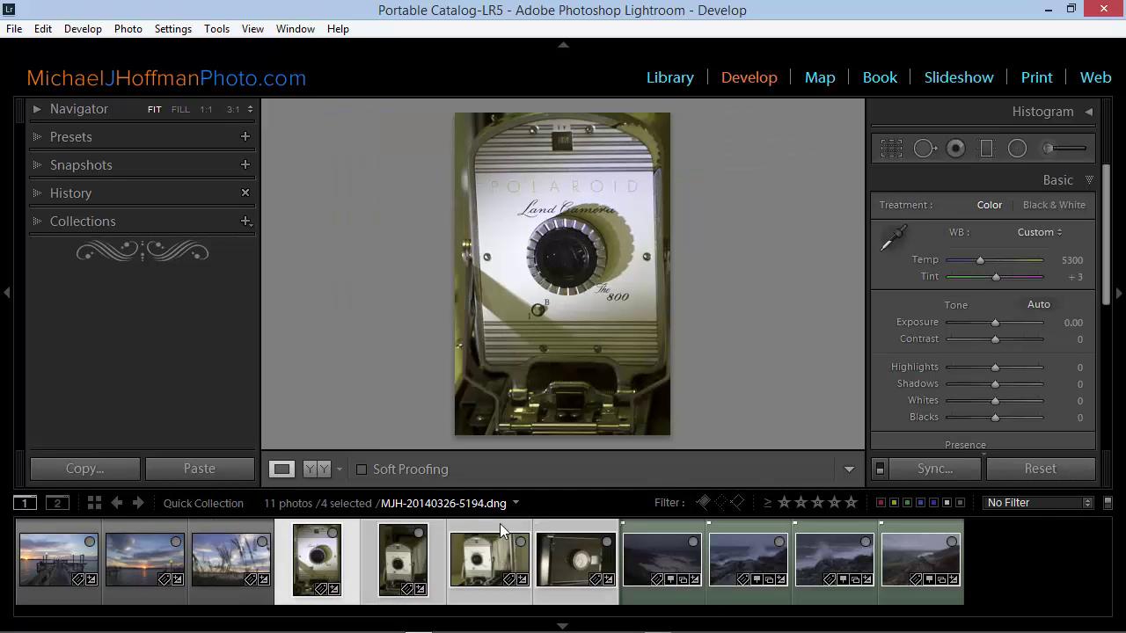
left_click(465, 574)
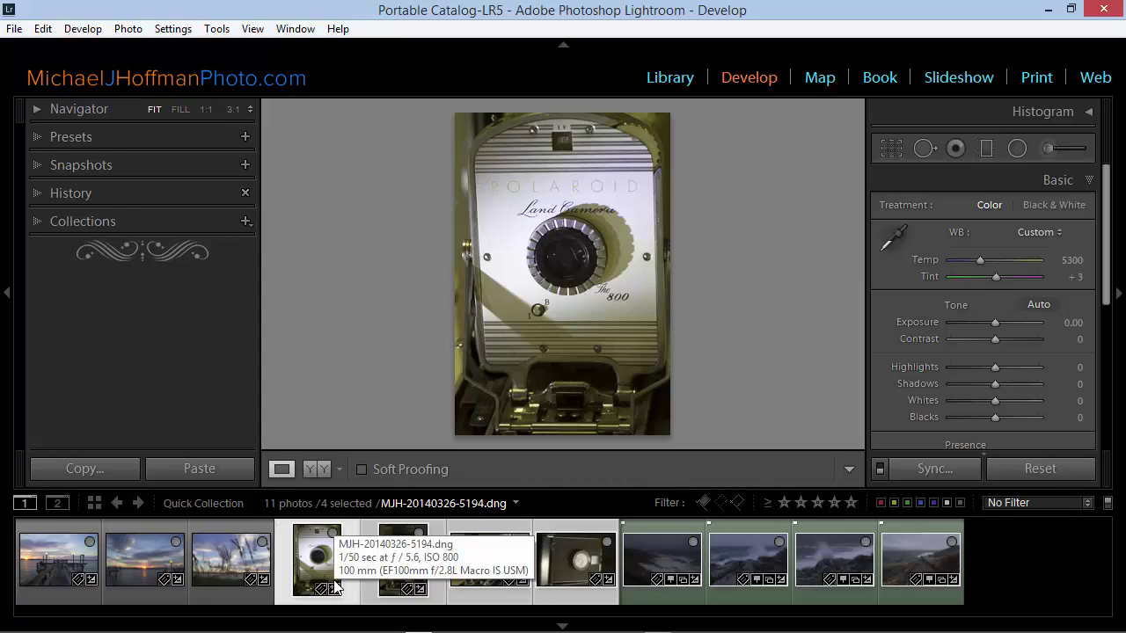
left_click(898, 236)
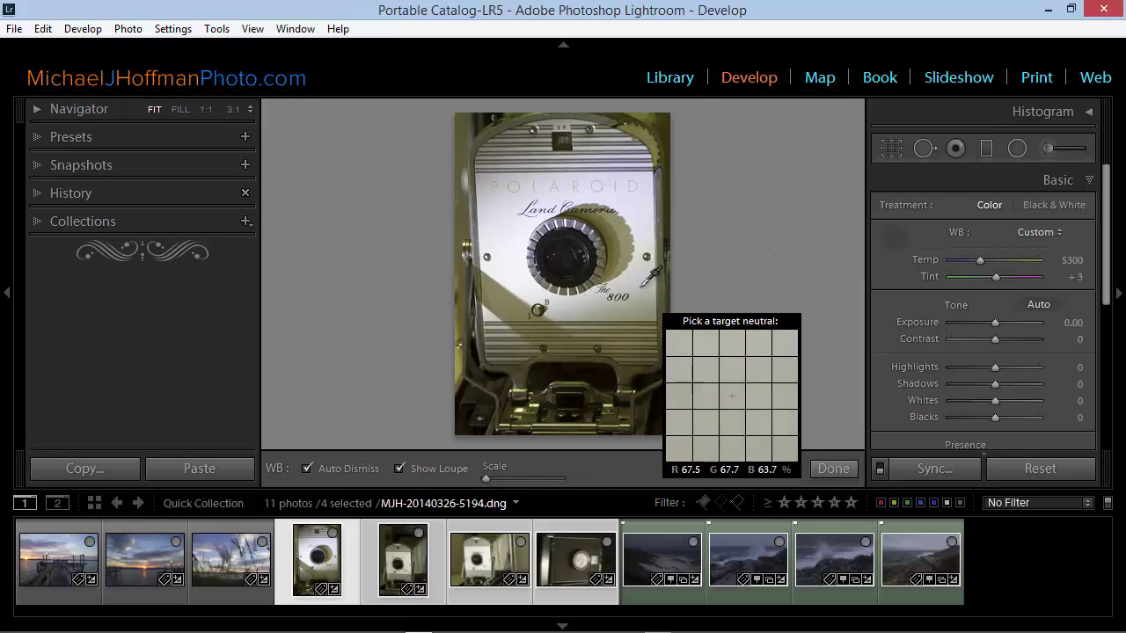
left_click(624, 315)
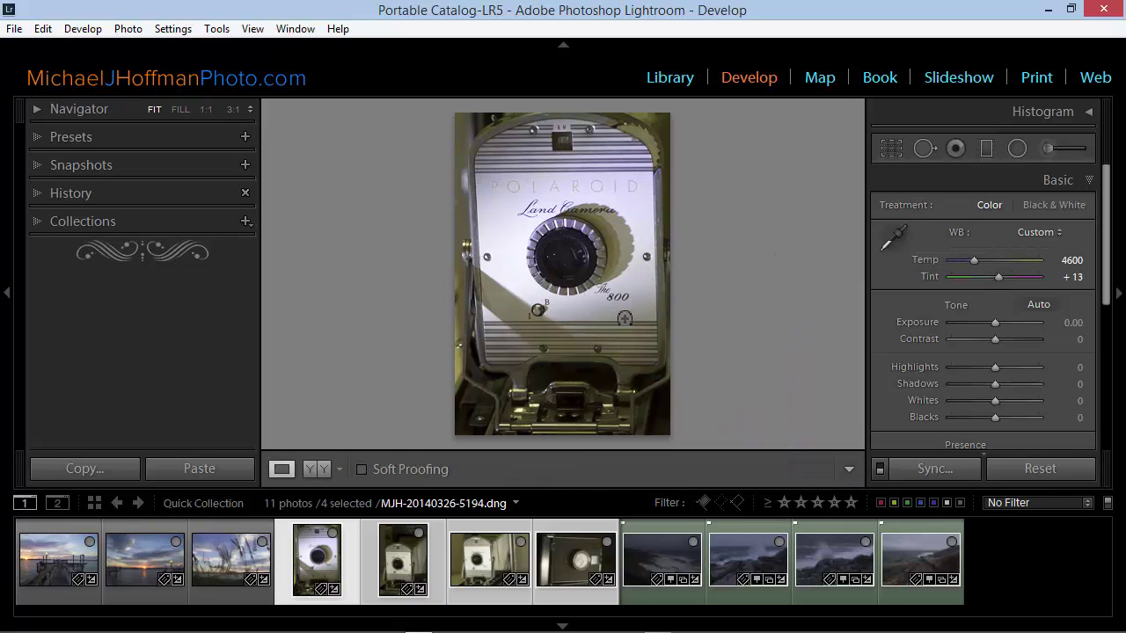
Synchronize only the White Balance setting across the four selected Polaroid photos
left_click(917, 468)
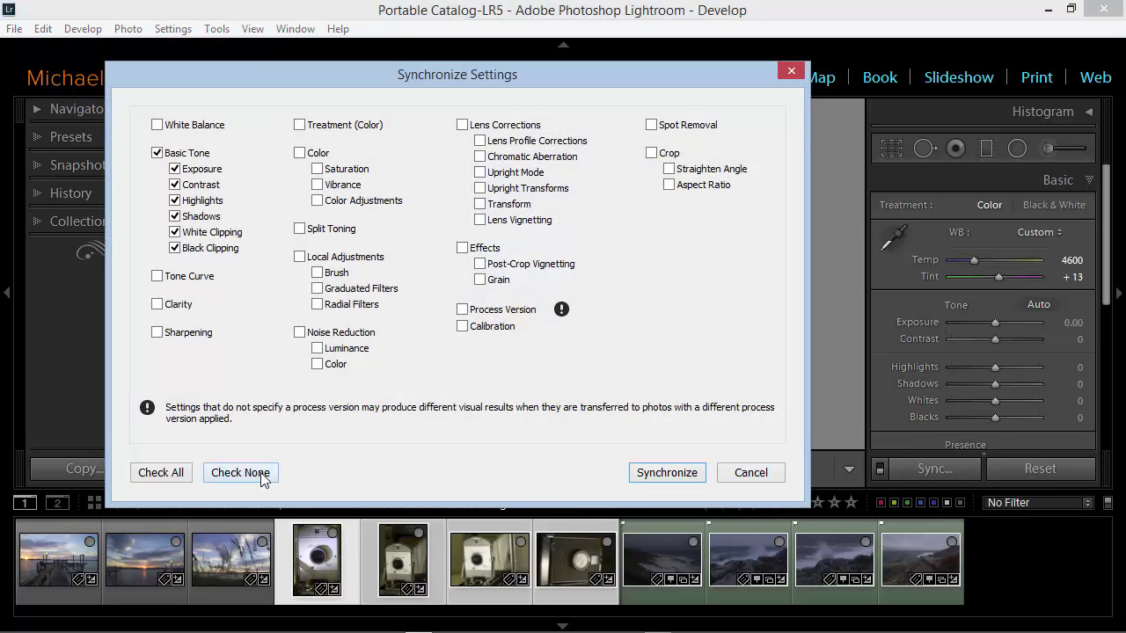
left_click(261, 475)
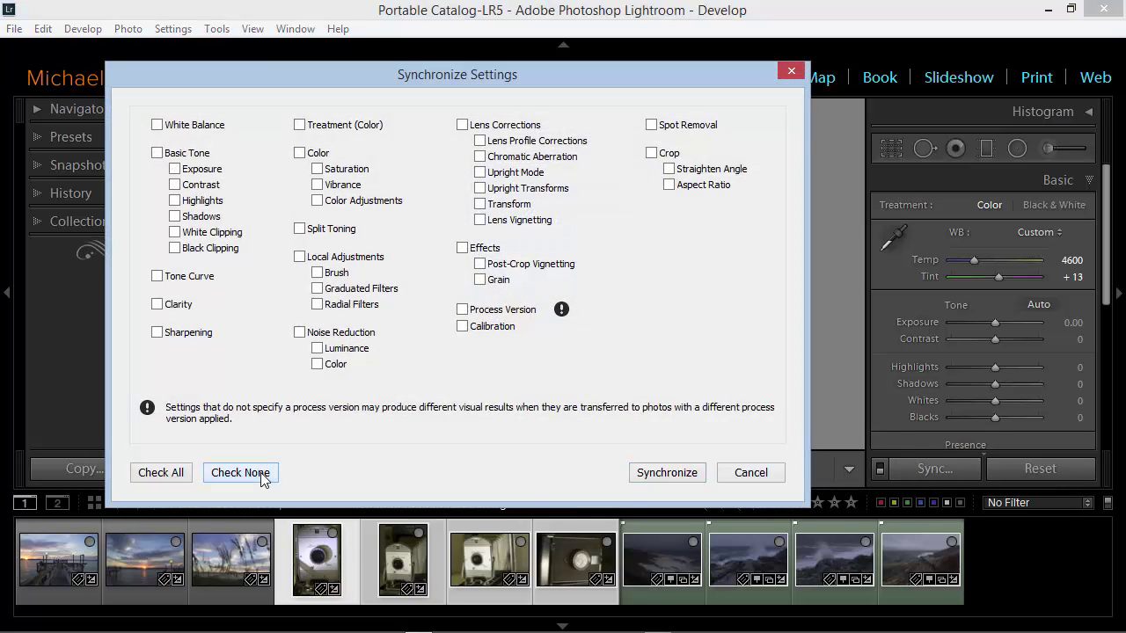
left_click(157, 126)
left_click(667, 472)
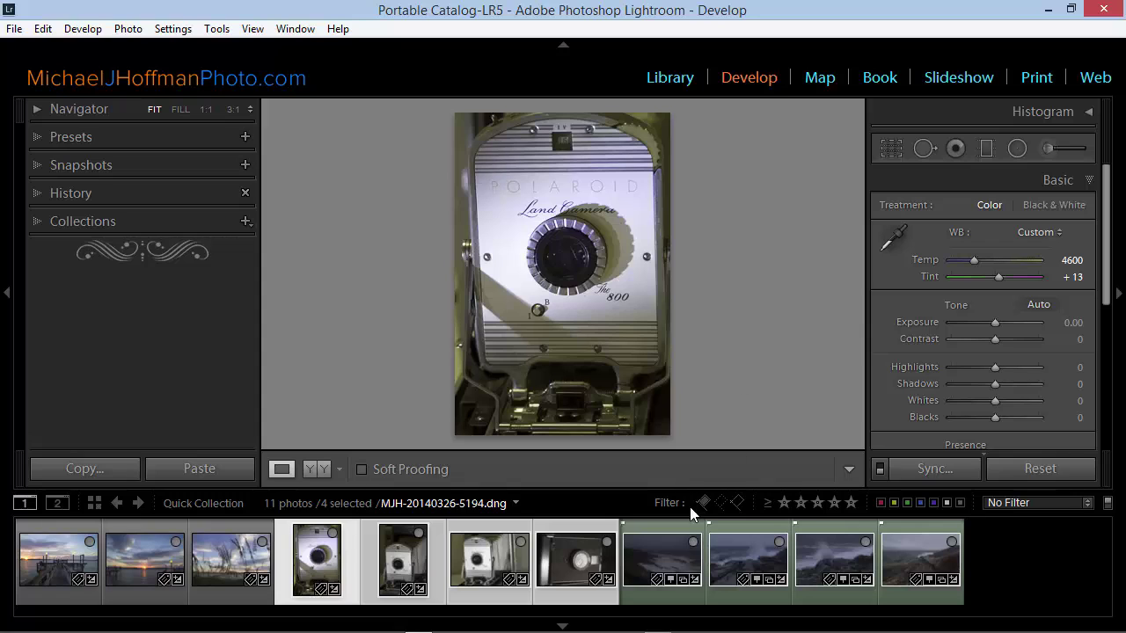
Select the four seascapes, enable Auto Sync, and set Exposure +1.40 and Contrast +52
left_click(669, 560)
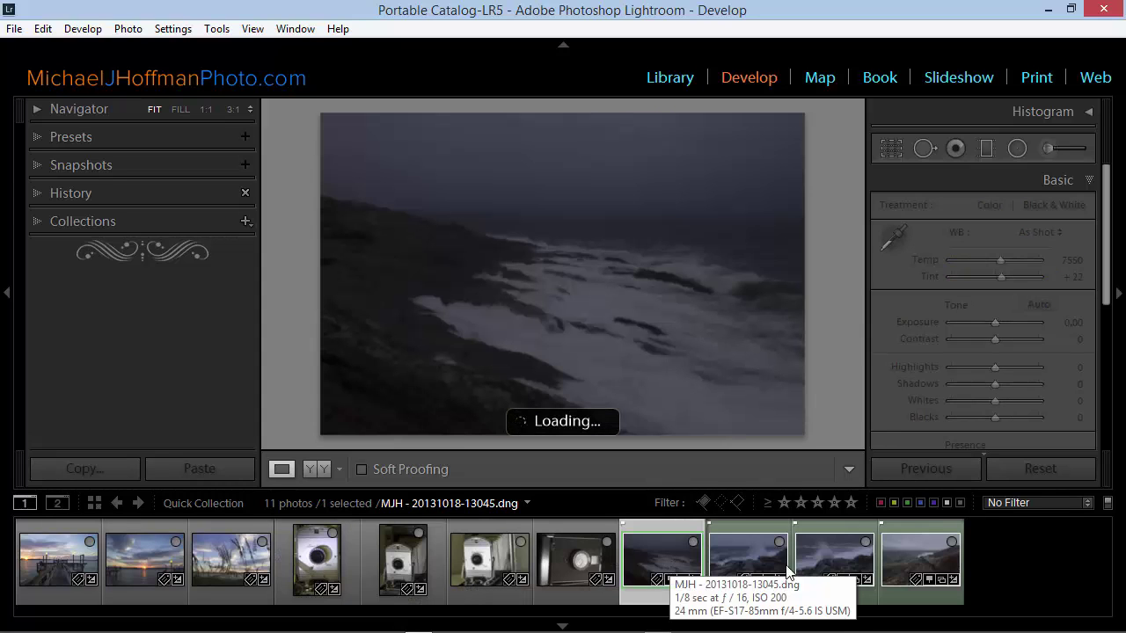
left_click(897, 560, "shift")
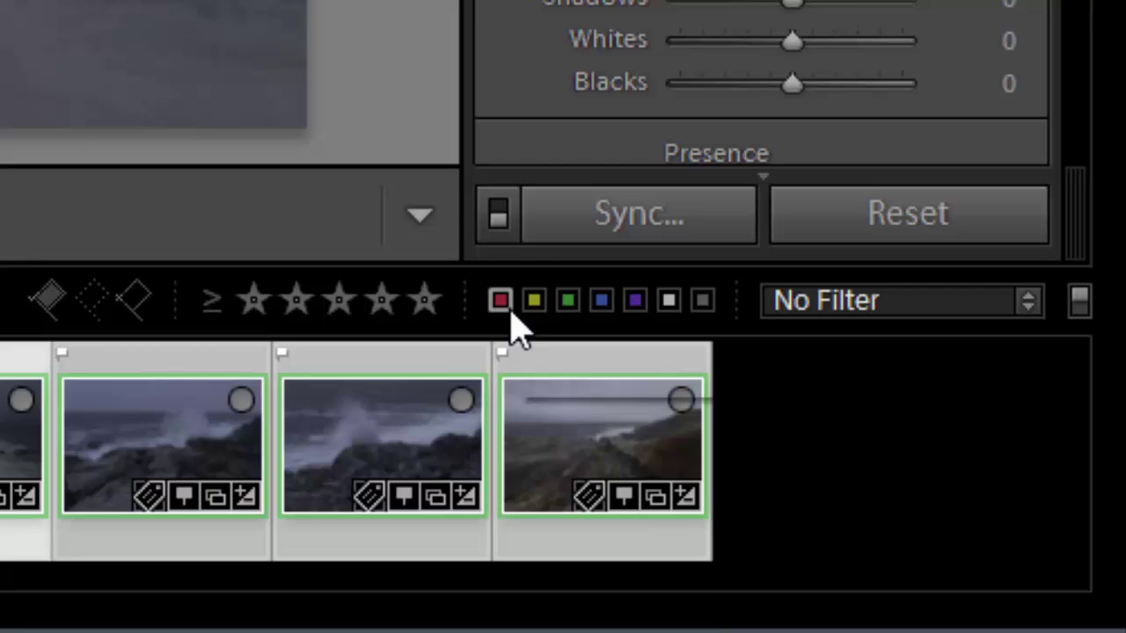
left_click(497, 215)
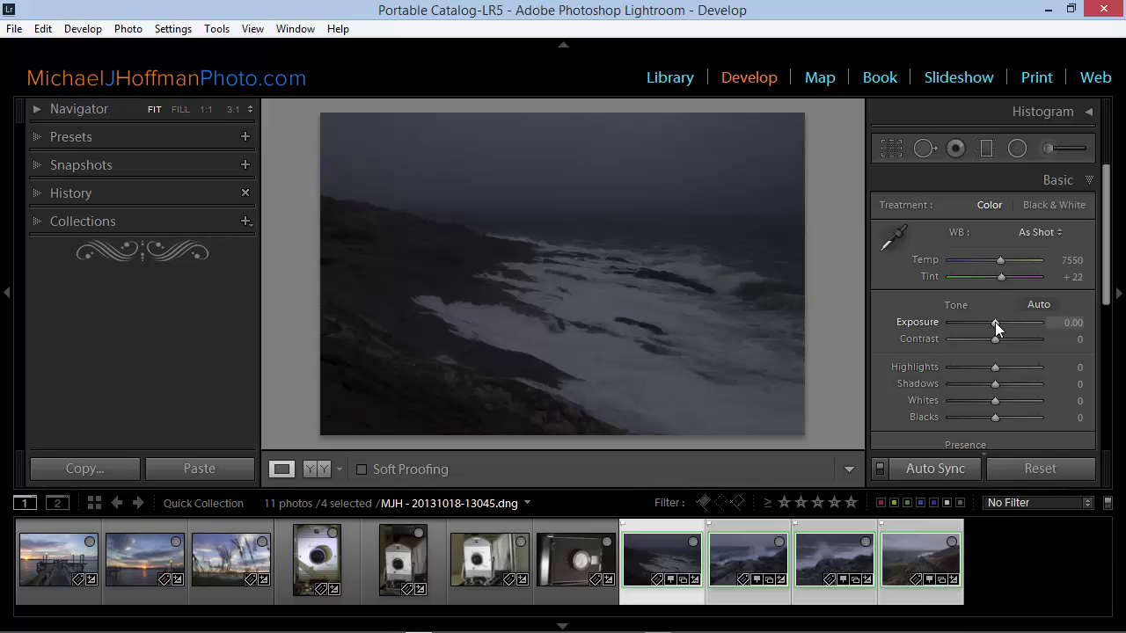
left_click_drag(995, 322, 1007, 324)
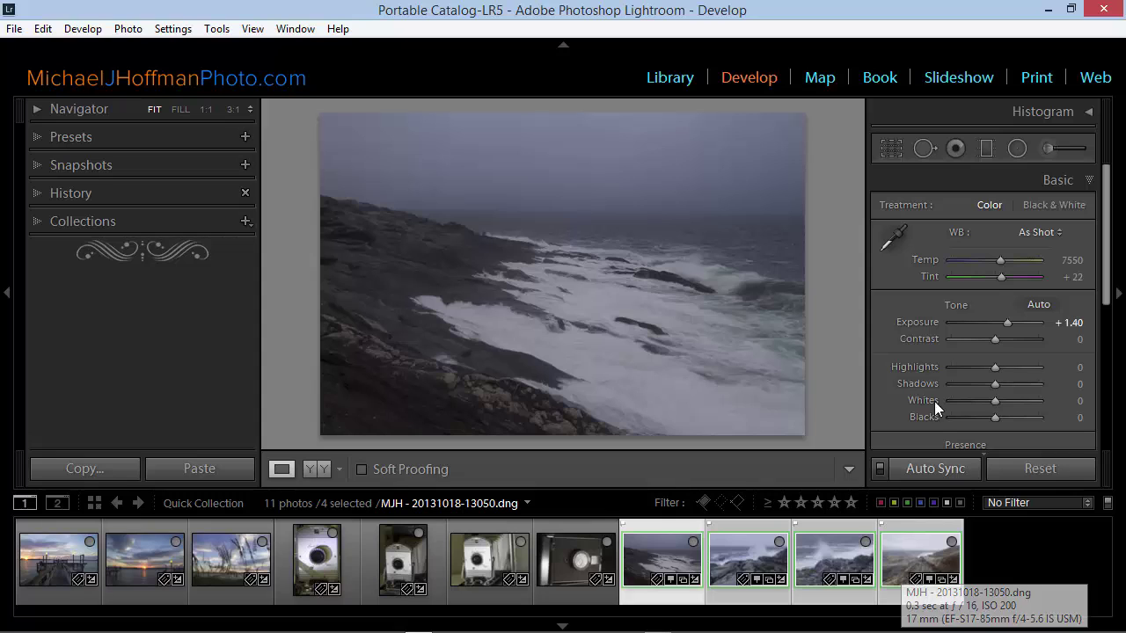
left_click_drag(996, 338, 1017, 340)
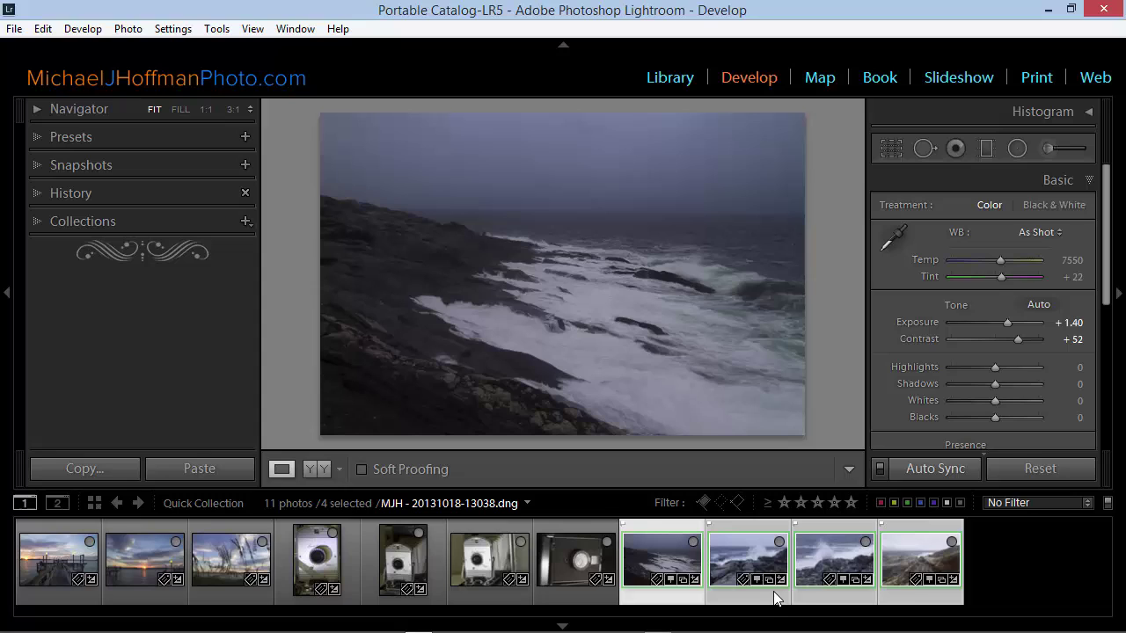